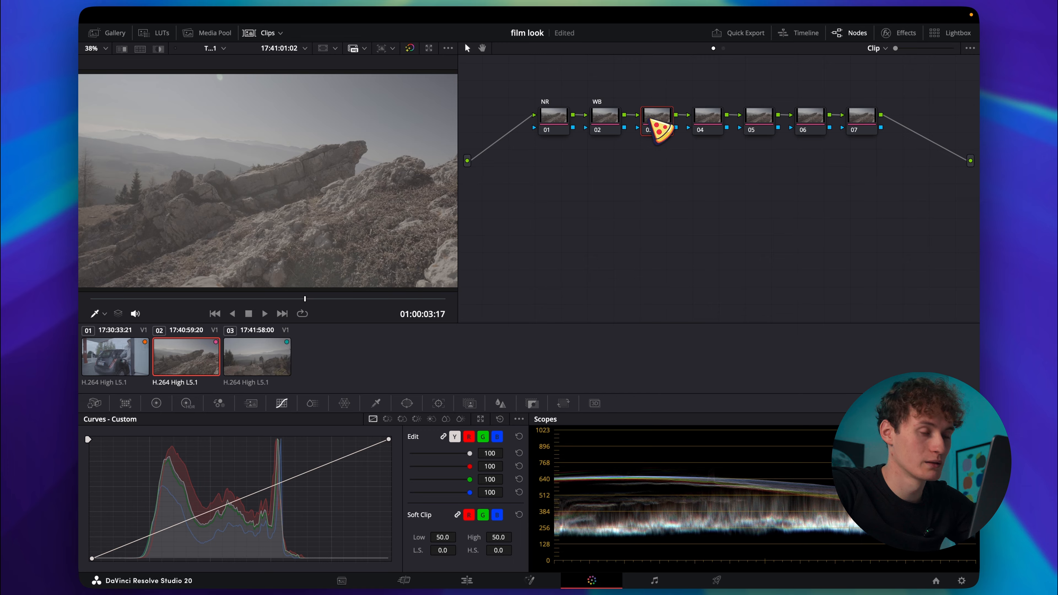
# - Label nodes 03 to 07 as EXP, CONTRAST, SAT, PRIM and HSL
pyautogui.click(706, 122)
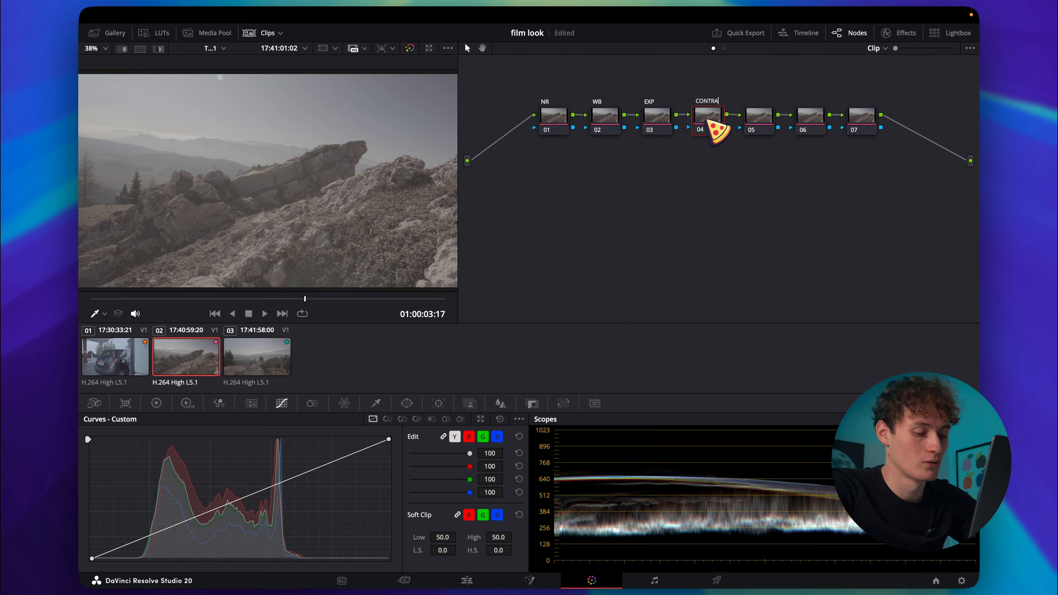
pyautogui.doubleClick(759, 118)
pyautogui.write('SAT')
pyautogui.doubleClick(810, 118)
pyautogui.write('PRIM')
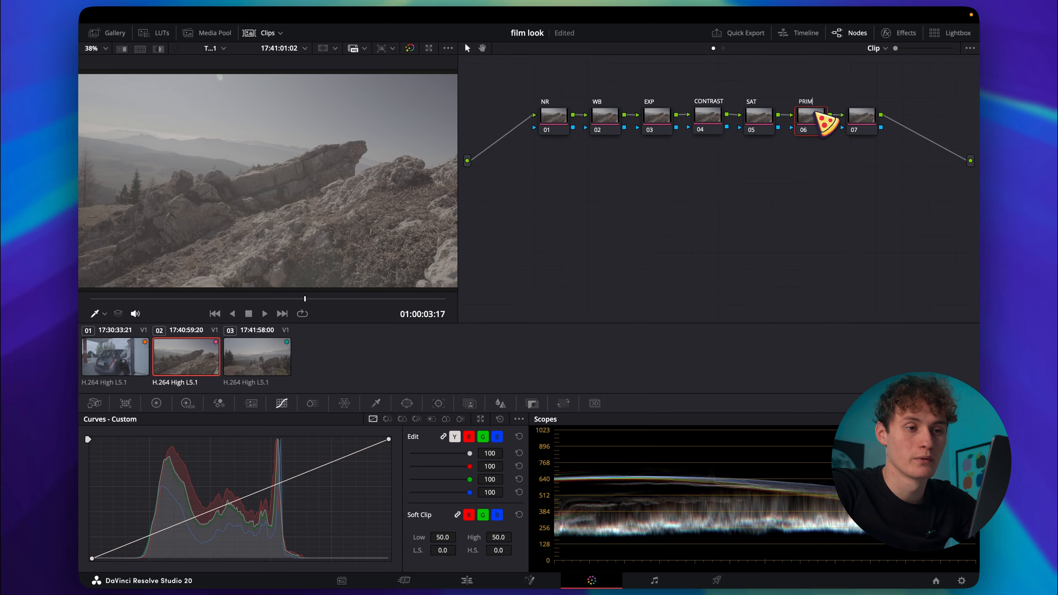
pyautogui.doubleClick(861, 117)
pyautogui.write('HSL')
# - Add a serial node after HSL with three layer nodes stacked below it, and label the serial node MASKS
pyautogui.hotkey('alt', 's')
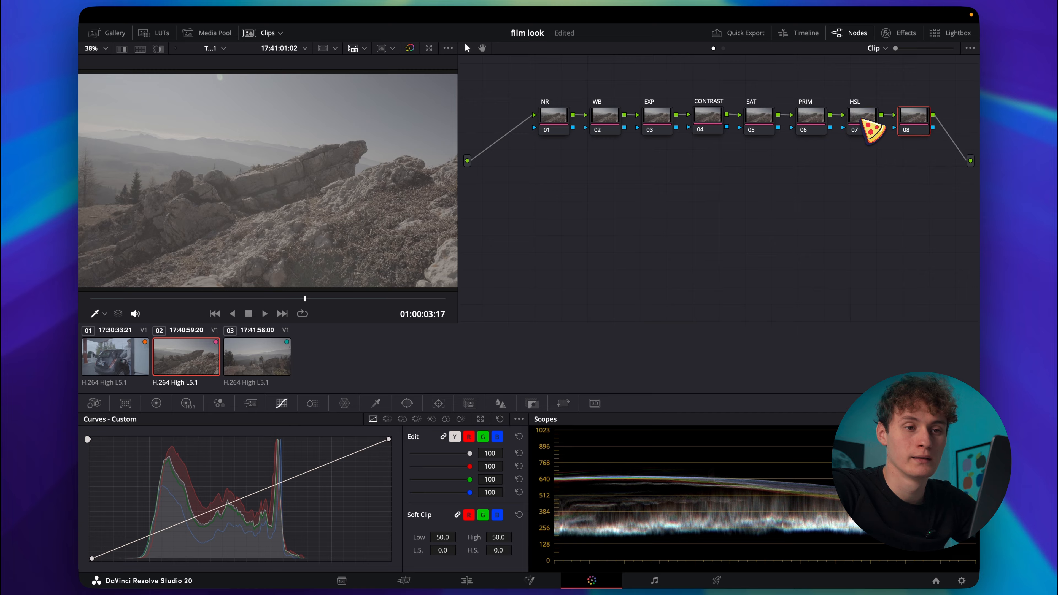
pyautogui.hotkey('alt', 'l')
pyautogui.hotkey('alt', 'l')
pyautogui.hotkey('alt', 'l')
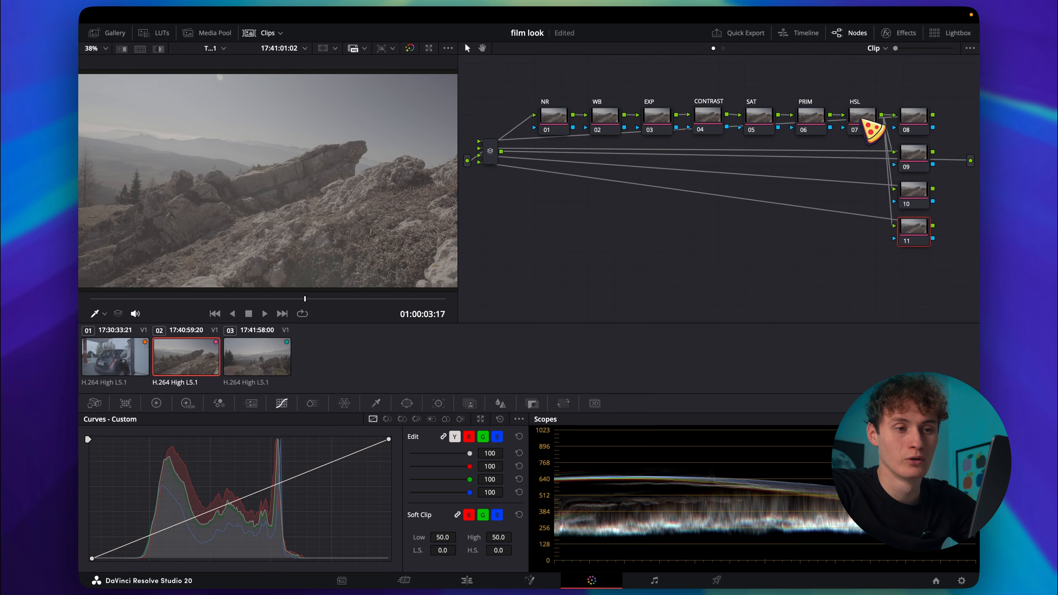
pyautogui.click(913, 124)
pyautogui.write('MA')
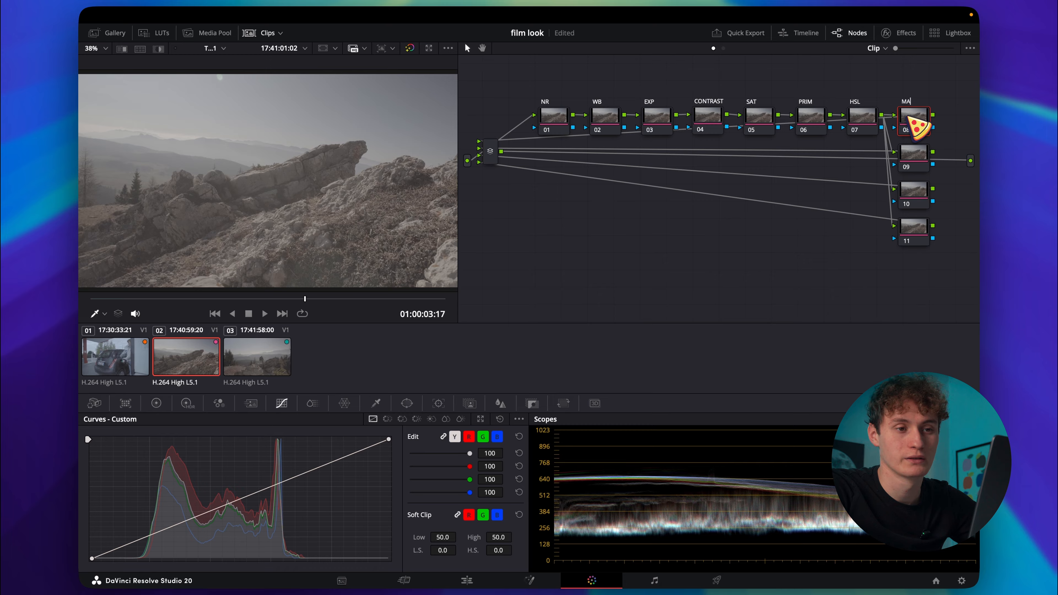
pyautogui.write('SKS')
pyautogui.press('Return')
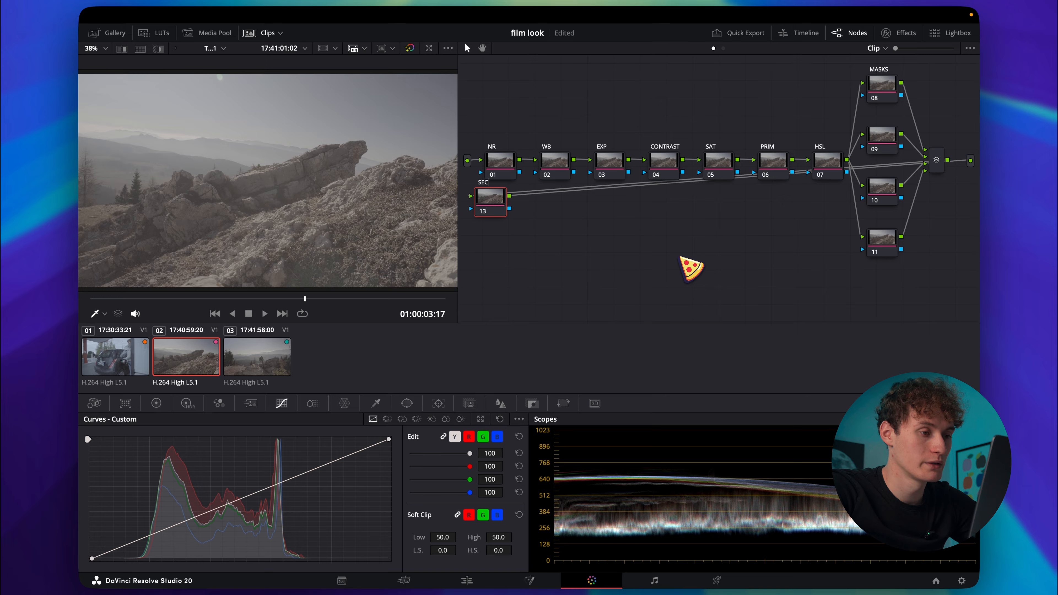
# - Finish the SEC label on node 13, then add a serial node labelled CST after it and place it slightly lower
pyautogui.press('Return')
pyautogui.hotkey('alt', 's')
pyautogui.write('CS')
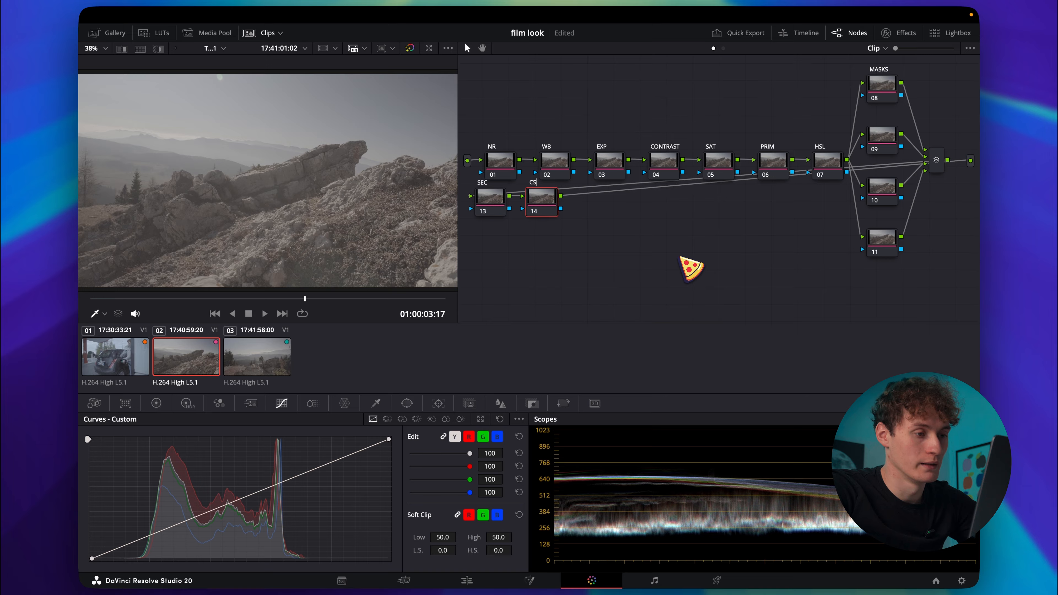
pyautogui.press('Return')
pyautogui.moveTo(547, 205); pyautogui.dragTo(552, 234)
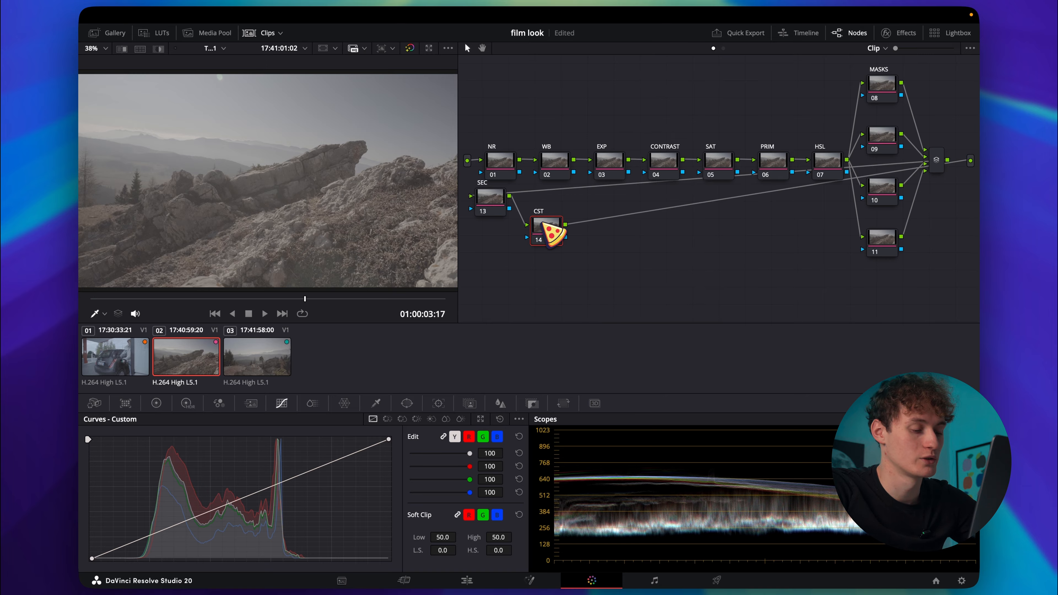
# - Add four serial nodes after CST, labelled LUT, GLOW, HAL and GRAIN
pyautogui.hotkey('alt', 's')
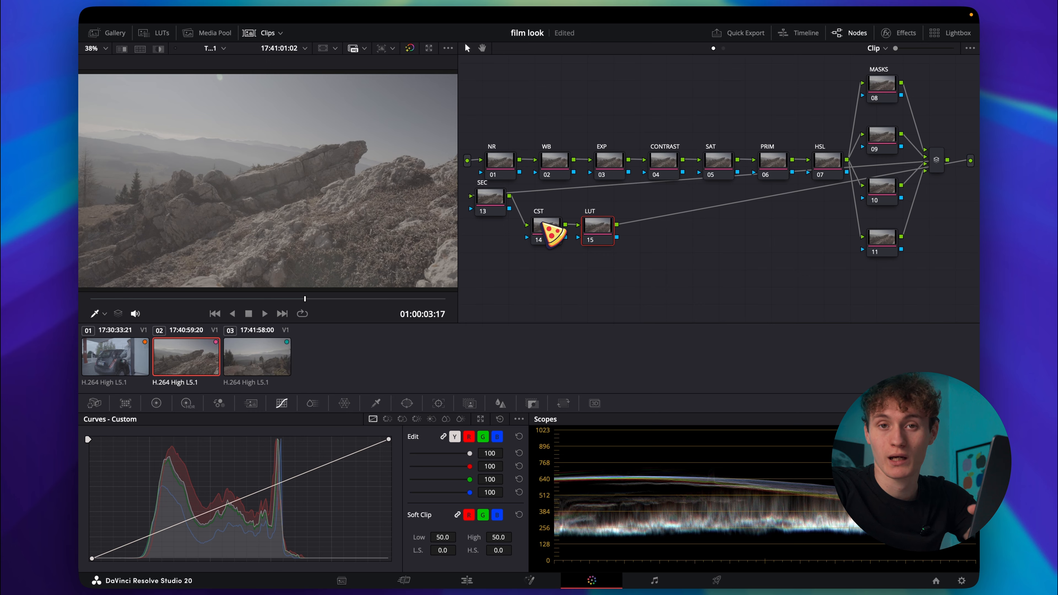
pyautogui.hotkey('alt', 's')
pyautogui.hotkey('alt', 's')
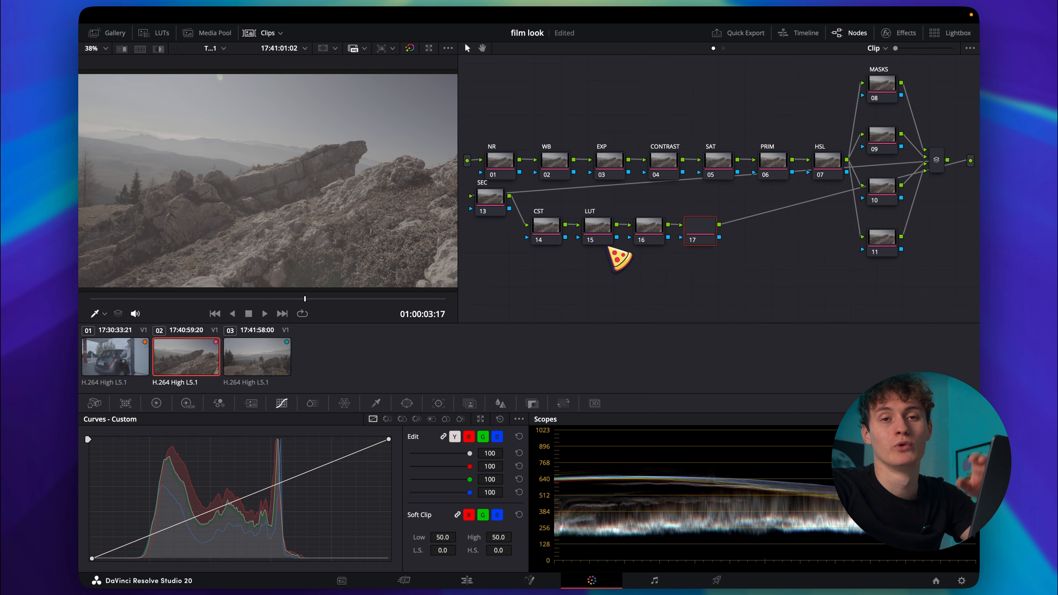
pyautogui.doubleClick(648, 228)
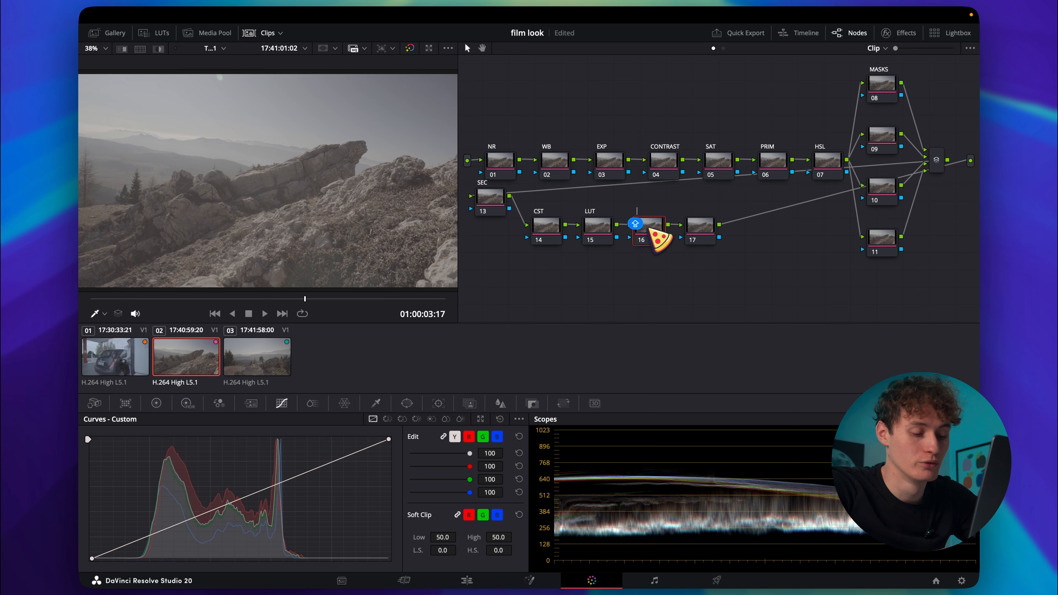
pyautogui.press('Return')
pyautogui.doubleClick(701, 232)
pyautogui.write('HAL')
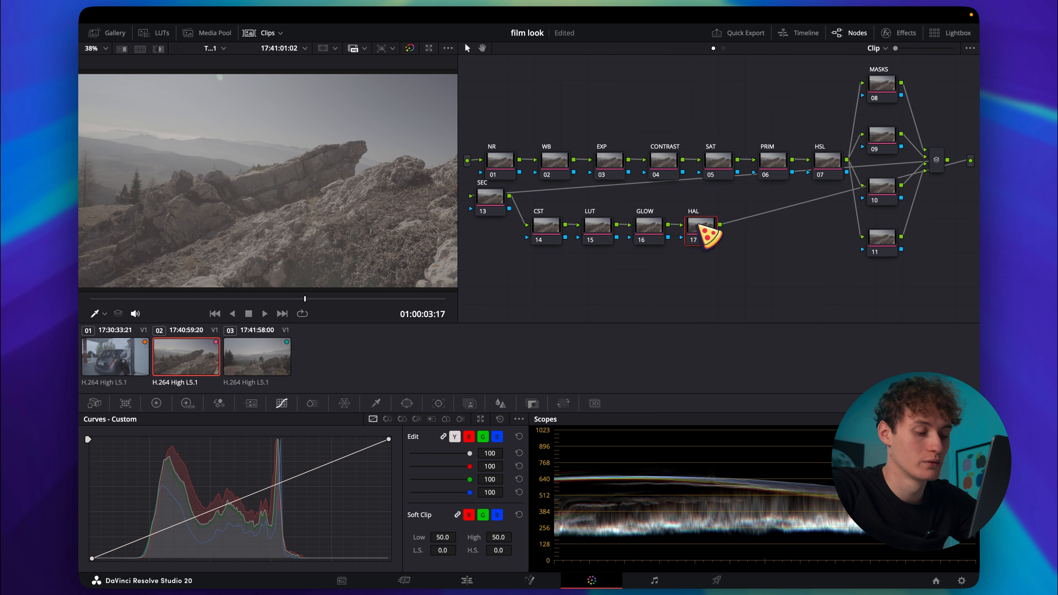
pyautogui.press('Return')
pyautogui.hotkey('alt', 's')
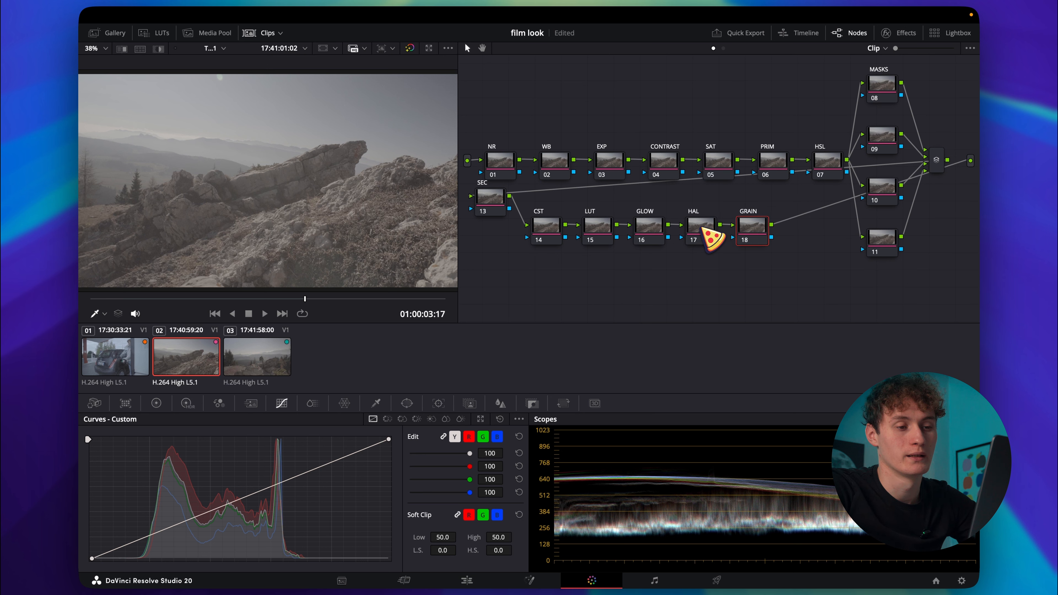
# - Clean up the node graph and place the CST node beside LUT in the lower row
pyautogui.rightClick(806, 236)
pyautogui.click(833, 361)
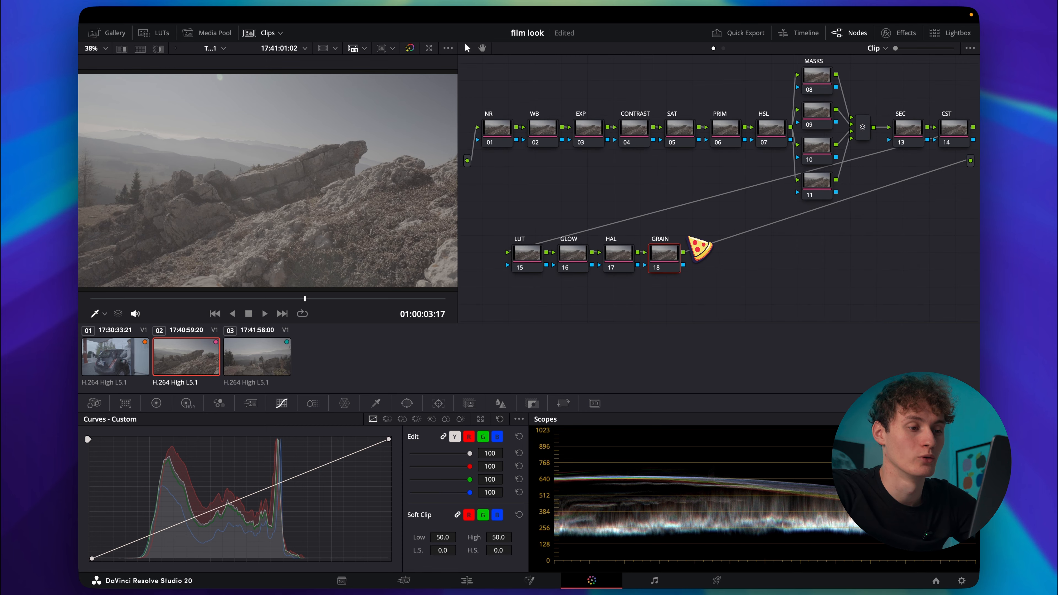
pyautogui.scroll(1, 677, 200)
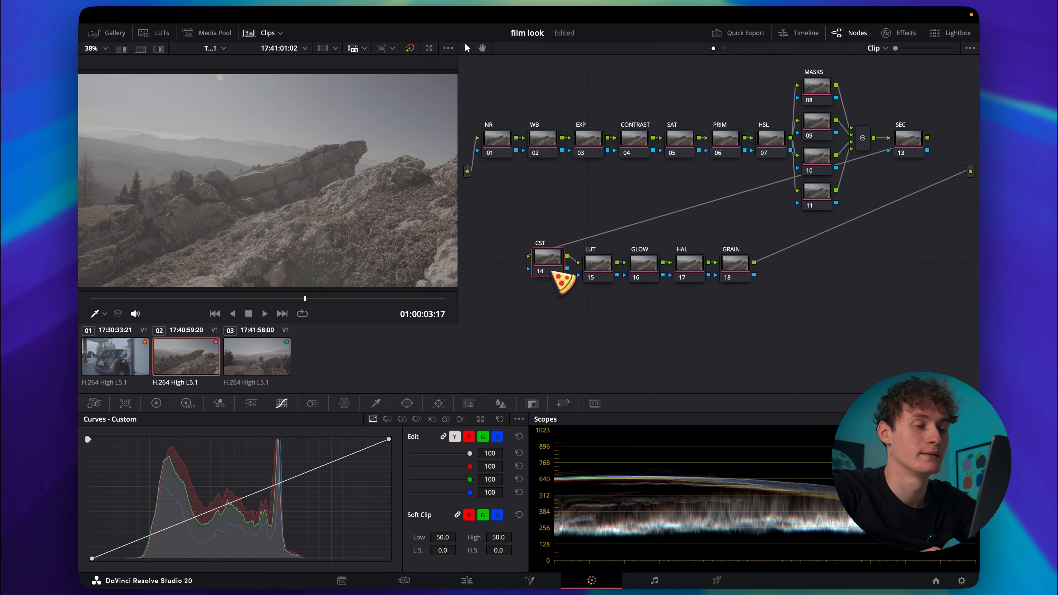
# - Search the effects library for COLOR and apply Color Space Transform to the CST node
pyautogui.click(900, 34)
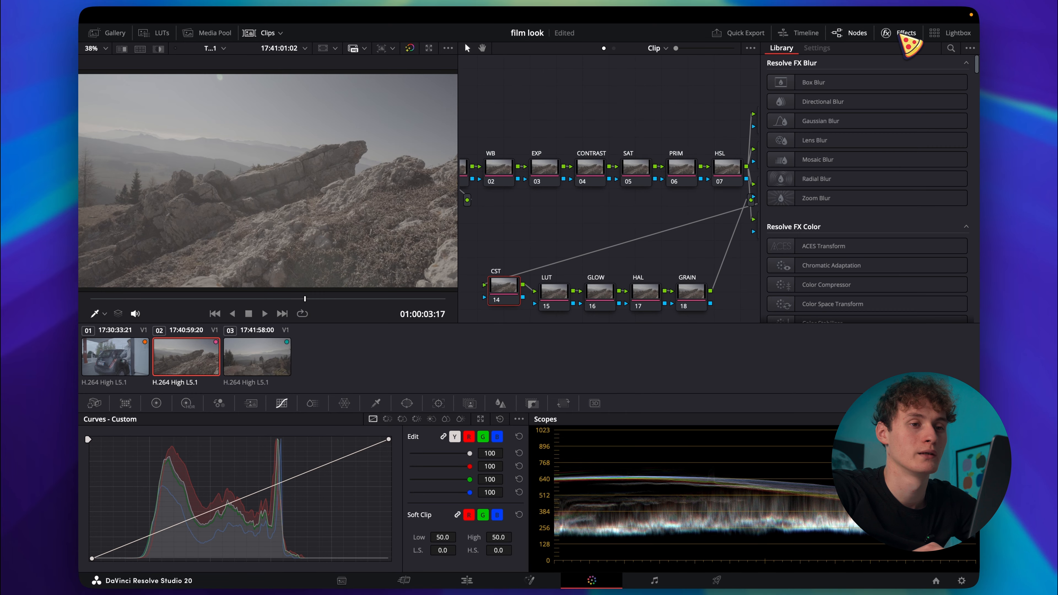
pyautogui.click(951, 48)
pyautogui.write('COLOR')
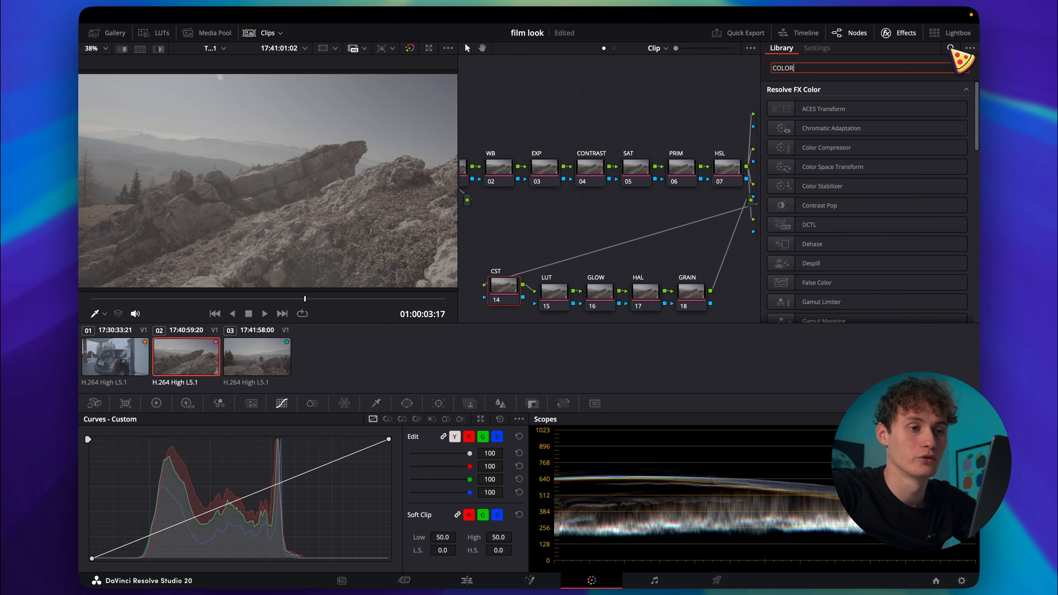
pyautogui.moveTo(833, 167); pyautogui.dragTo(503, 292)
# - Set the transform's input color space to Sony S-Gamut3.Cine and its input gamma to Sony S-Log3
pyautogui.click(849, 120)
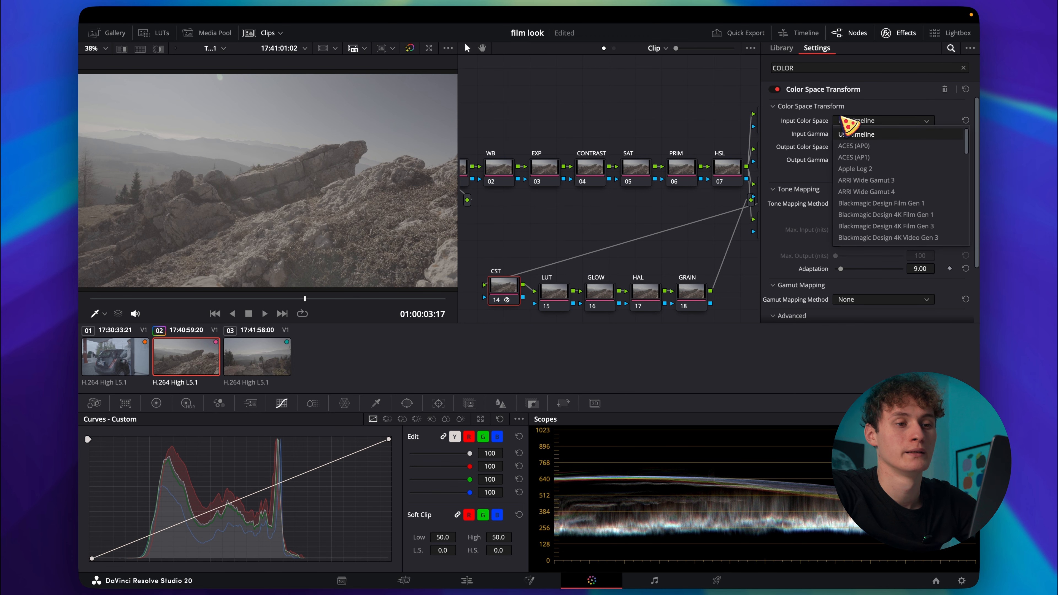
pyautogui.scroll(-10, 862, 199)
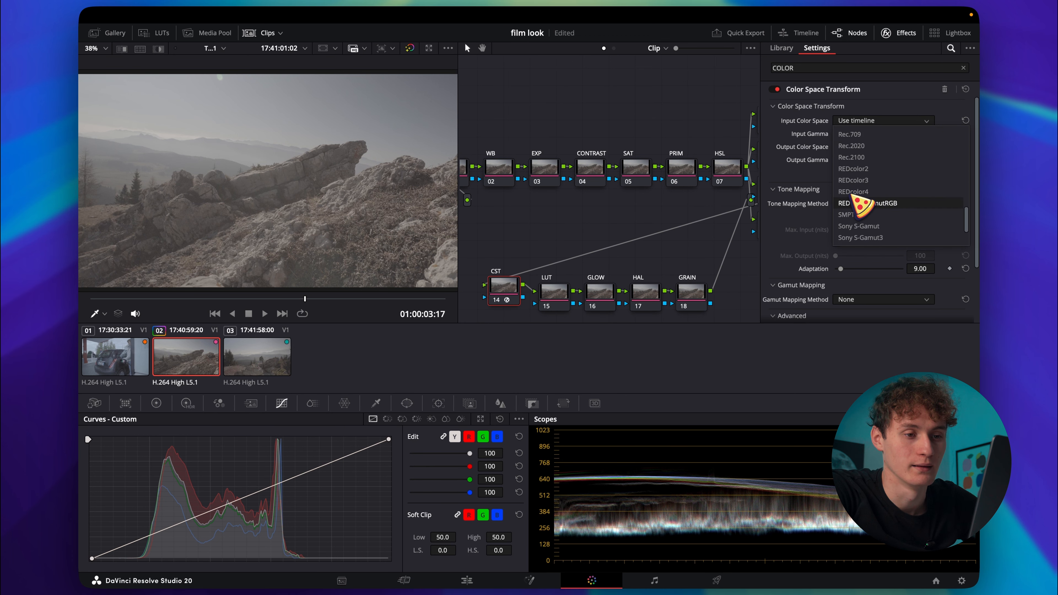
pyautogui.click(852, 203)
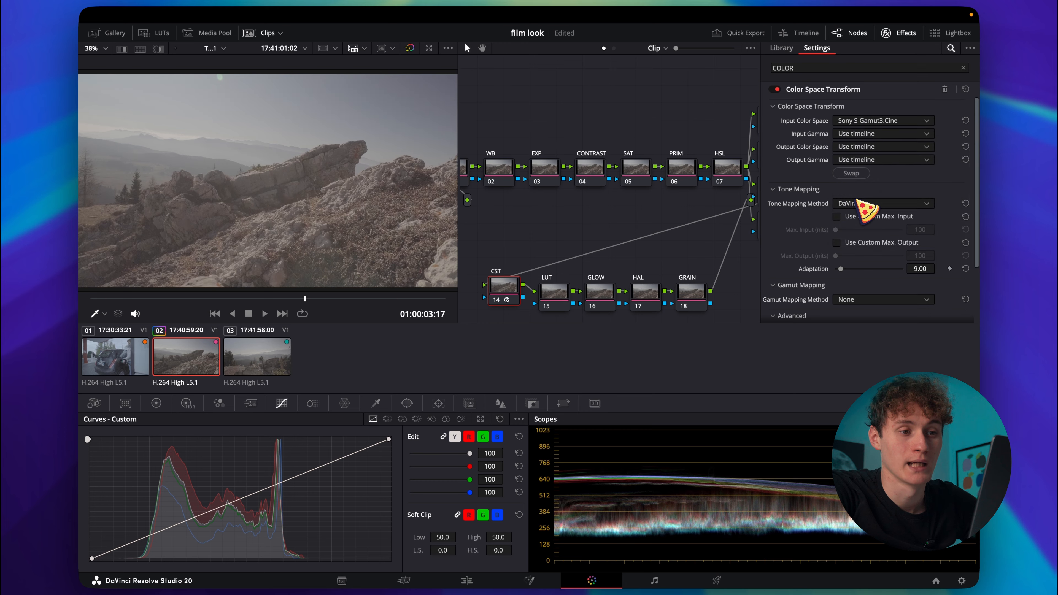
pyautogui.click(850, 133)
pyautogui.scroll(-10, 863, 215)
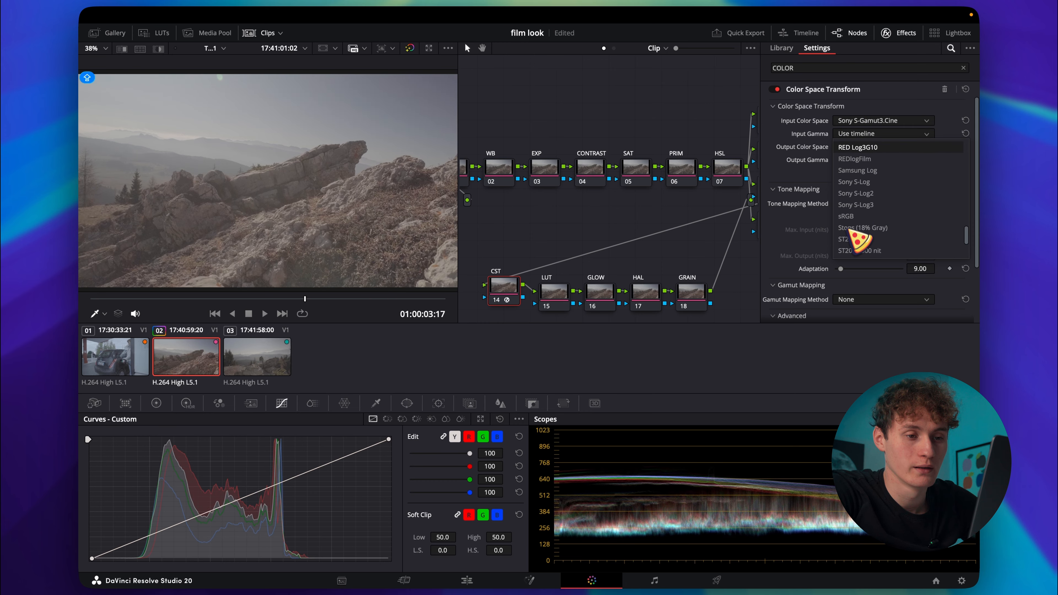
pyautogui.click(855, 205)
# - Set the transform's output color space to DaVinci Wide Gamut and its output gamma to Cineon Film Log
pyautogui.click(859, 147)
pyautogui.scroll(-6, 868, 192)
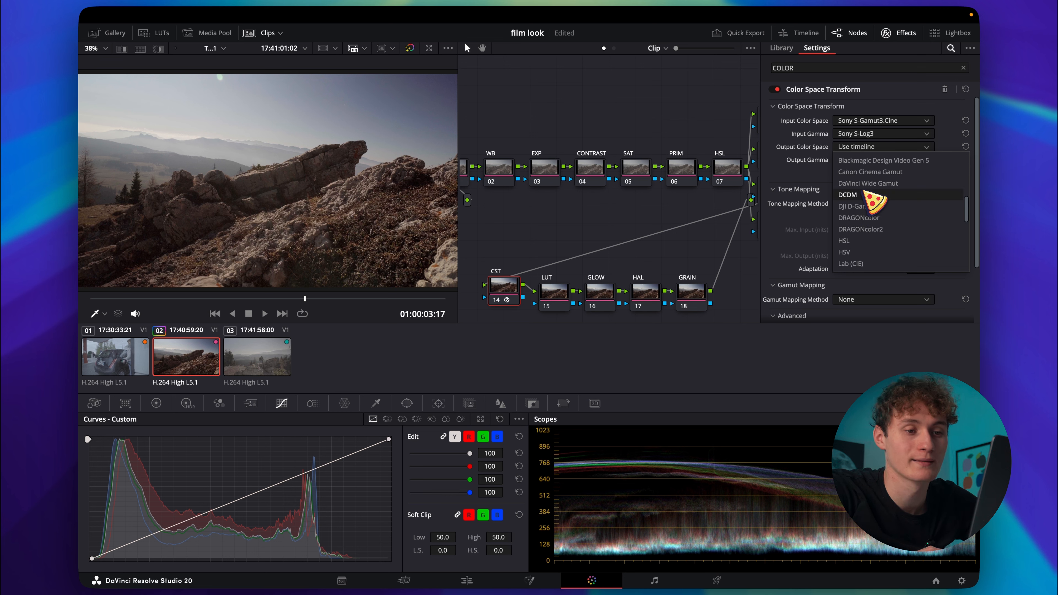
pyautogui.click(868, 160)
pyautogui.click(867, 159)
pyautogui.scroll(-5, 873, 203)
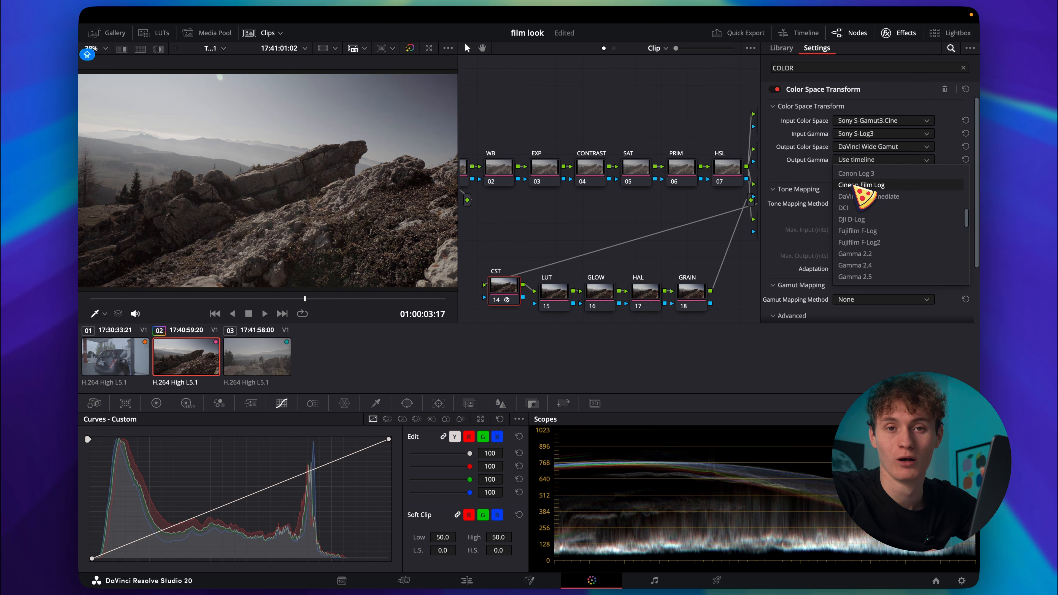
pyautogui.click(858, 185)
pyautogui.scroll(-2, 496, 241)
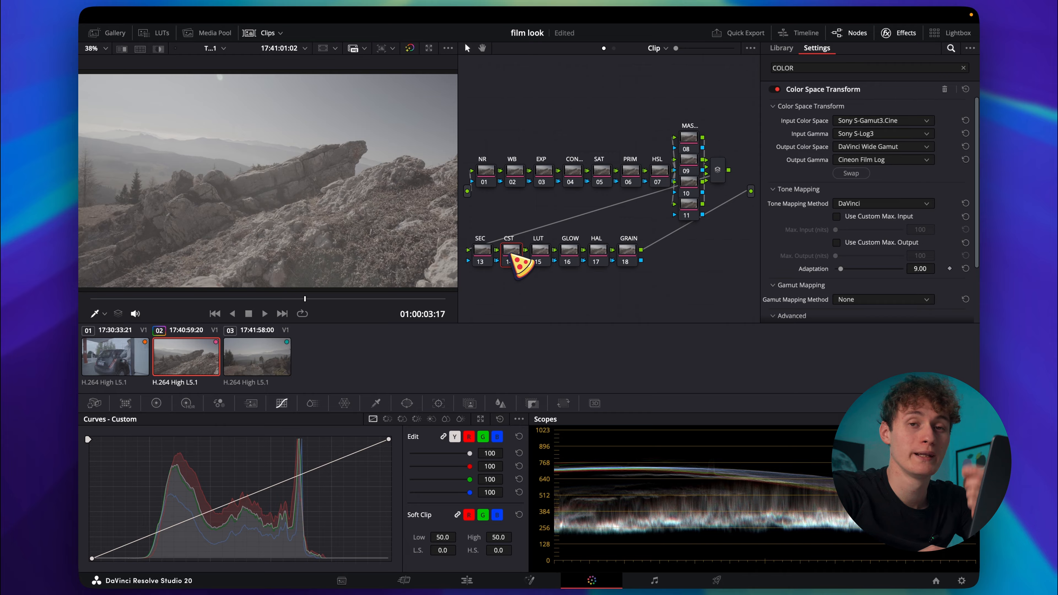
# - Preview the Film Looks LUTs and apply Rec709 Kodak 2383 D55 to the LUT node
pyautogui.click(541, 256)
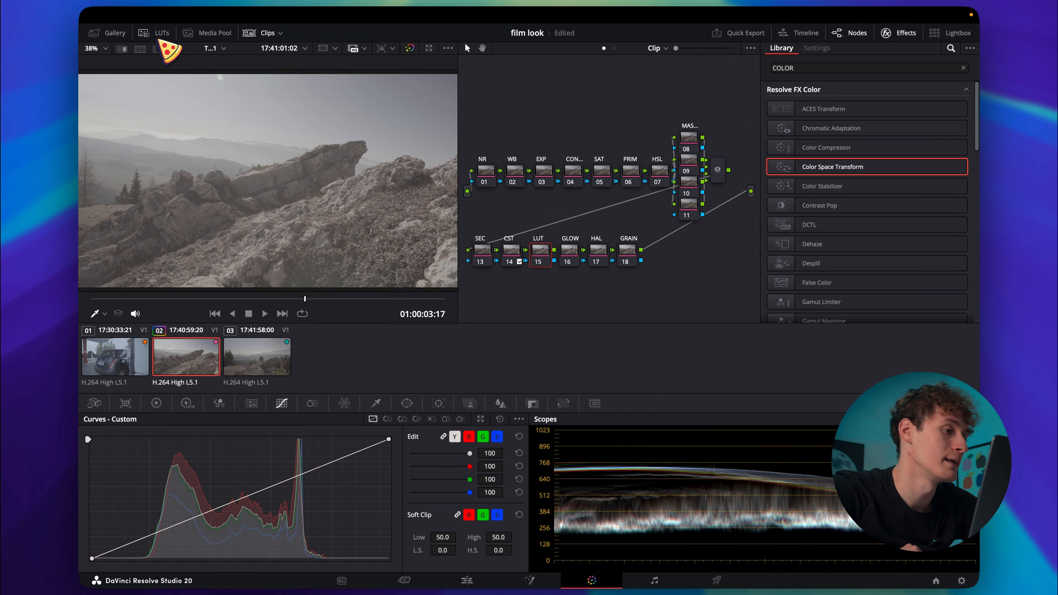
pyautogui.click(158, 33)
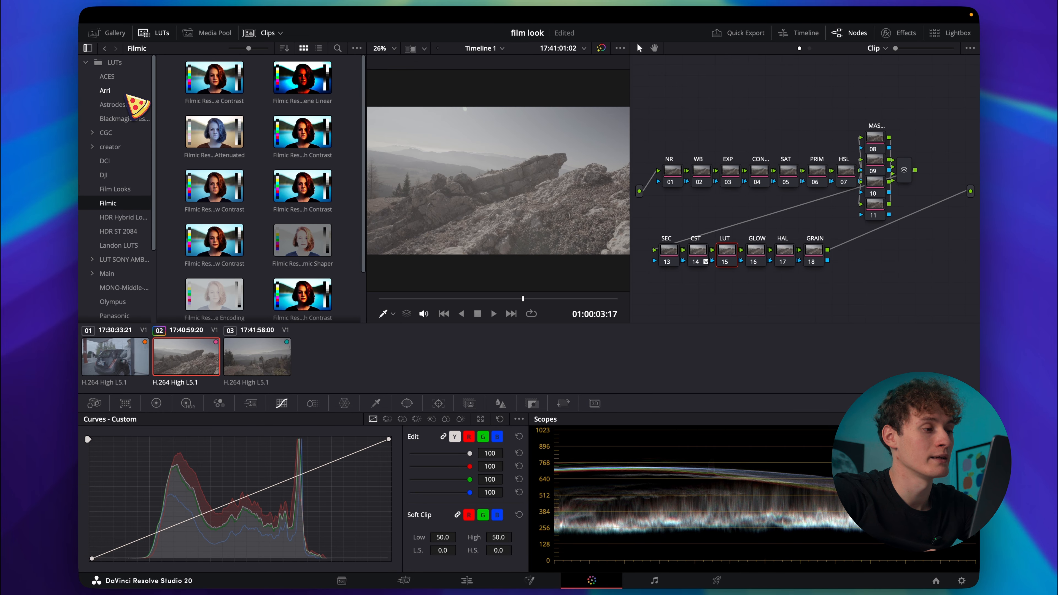
pyautogui.scroll(-5, 129, 167)
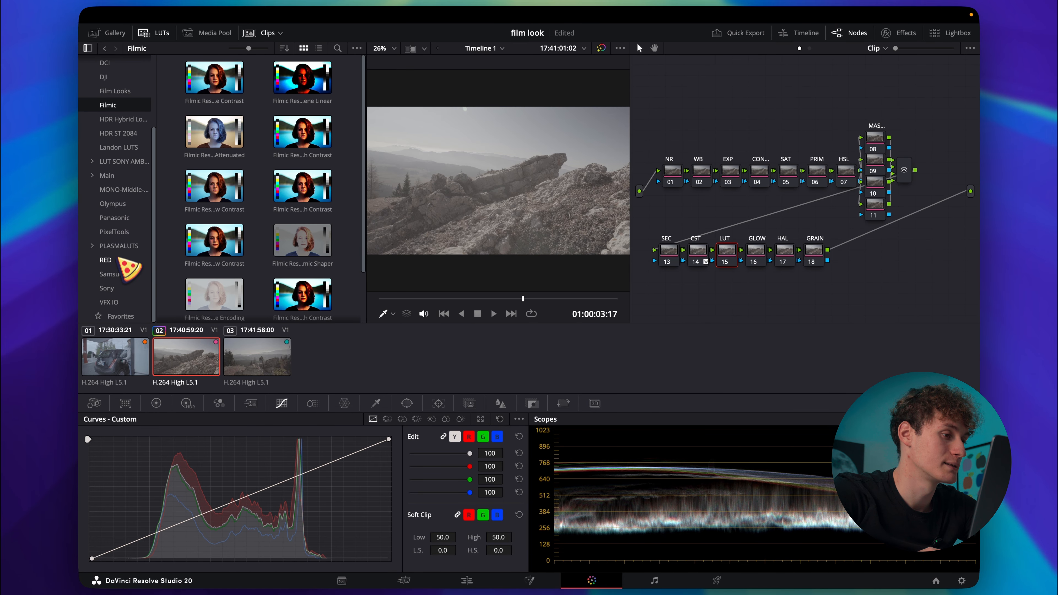
pyautogui.scroll(5, 126, 198)
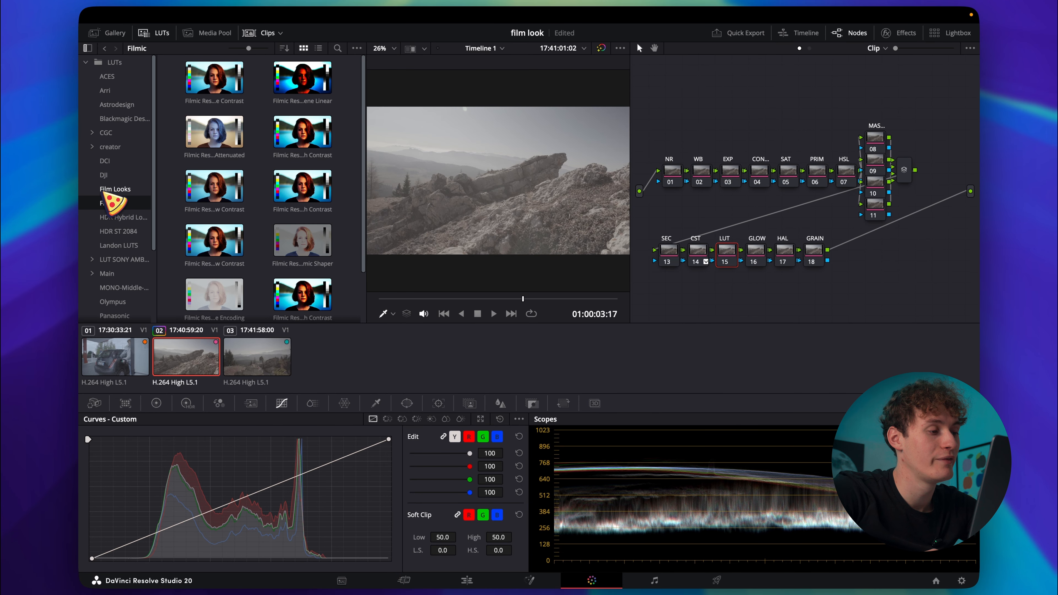
pyautogui.click(131, 188)
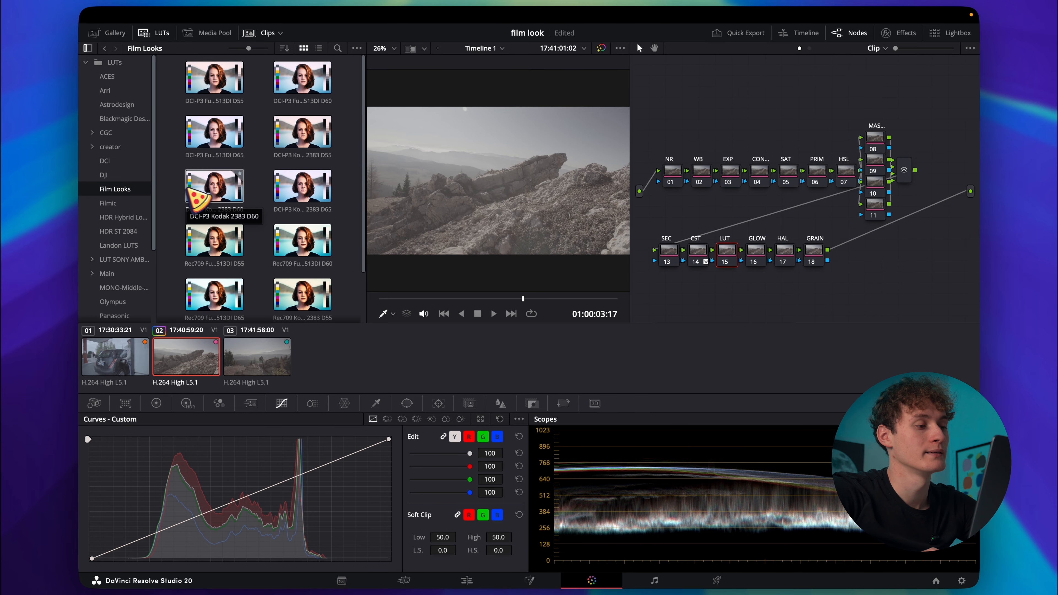
pyautogui.scroll(-1, 208, 171)
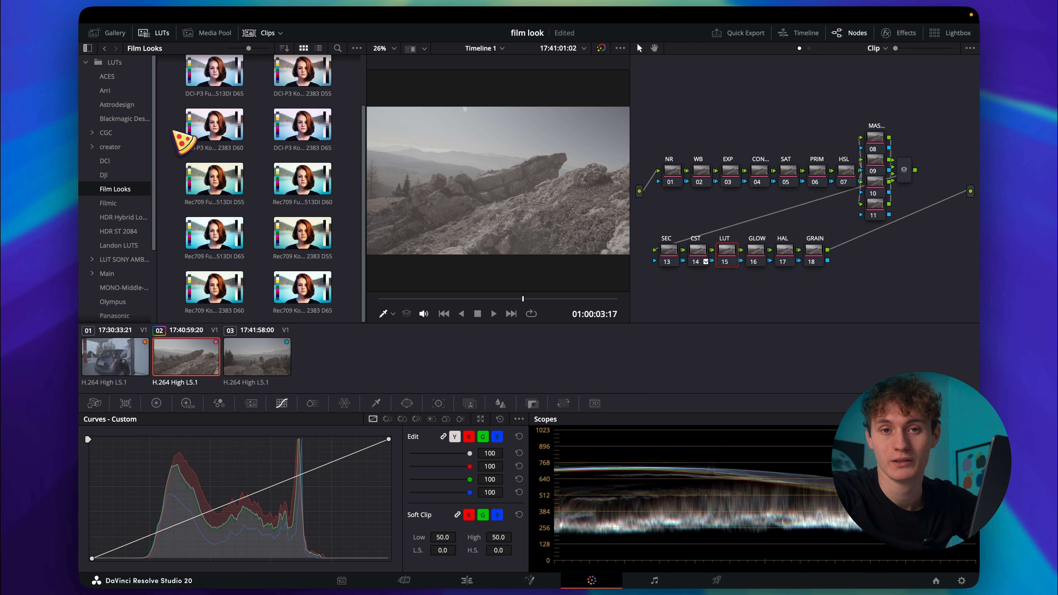
pyautogui.scroll(1, 321, 144)
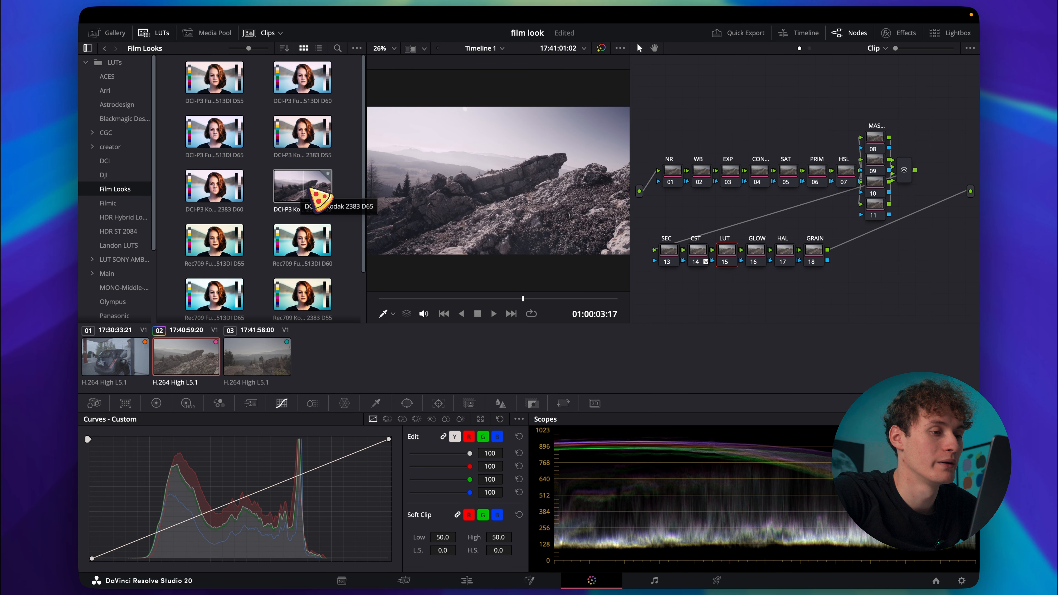
pyautogui.scroll(-1, 354, 188)
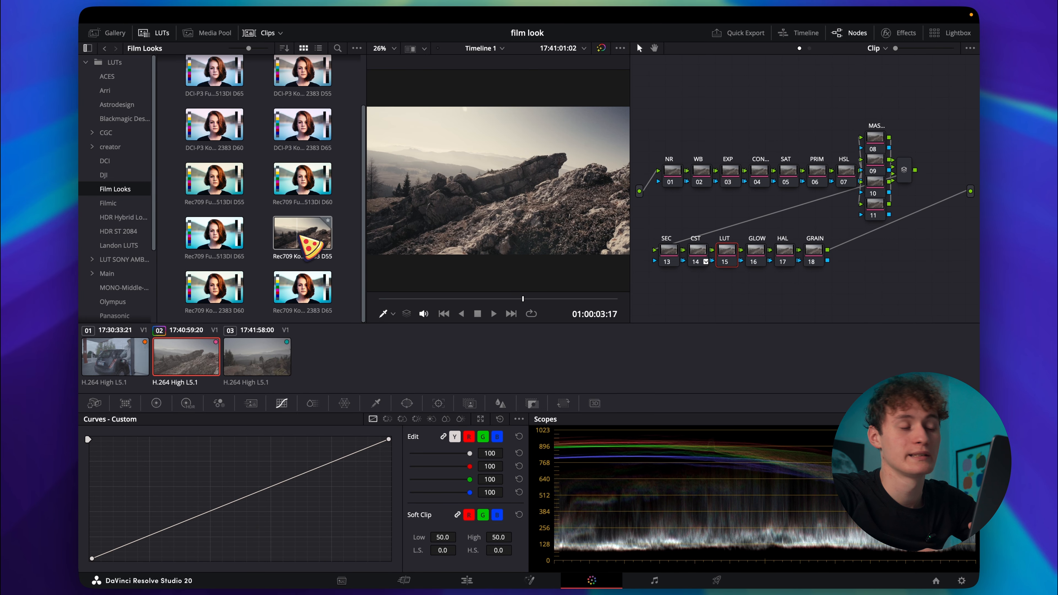
pyautogui.rightClick(310, 246)
pyautogui.click(332, 244)
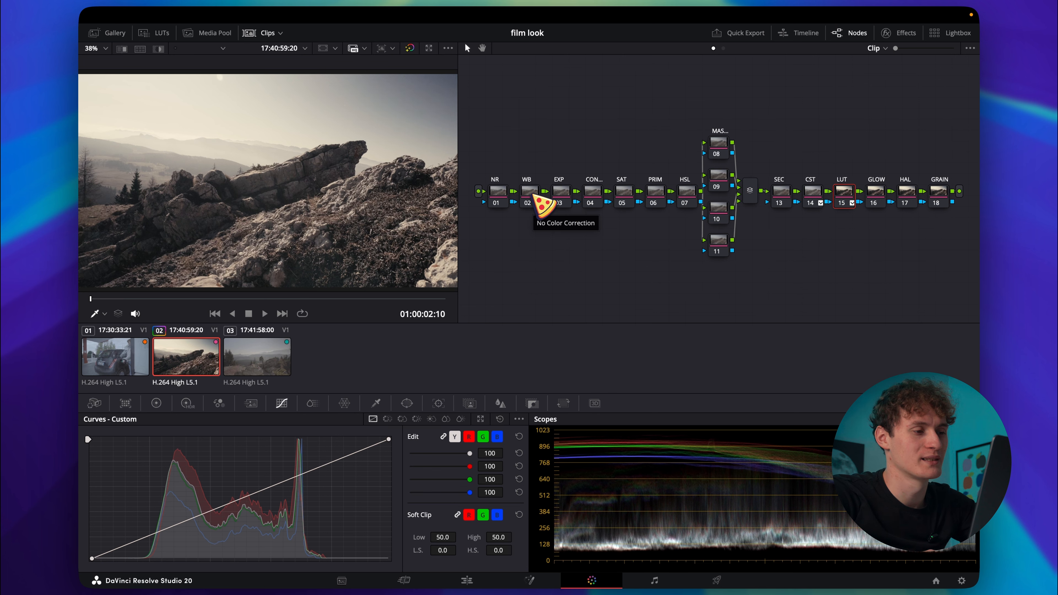
# - On the WB node, set the color temperature to 30 and fine-tune the white balance with the Offset color wheel
pyautogui.click(535, 199)
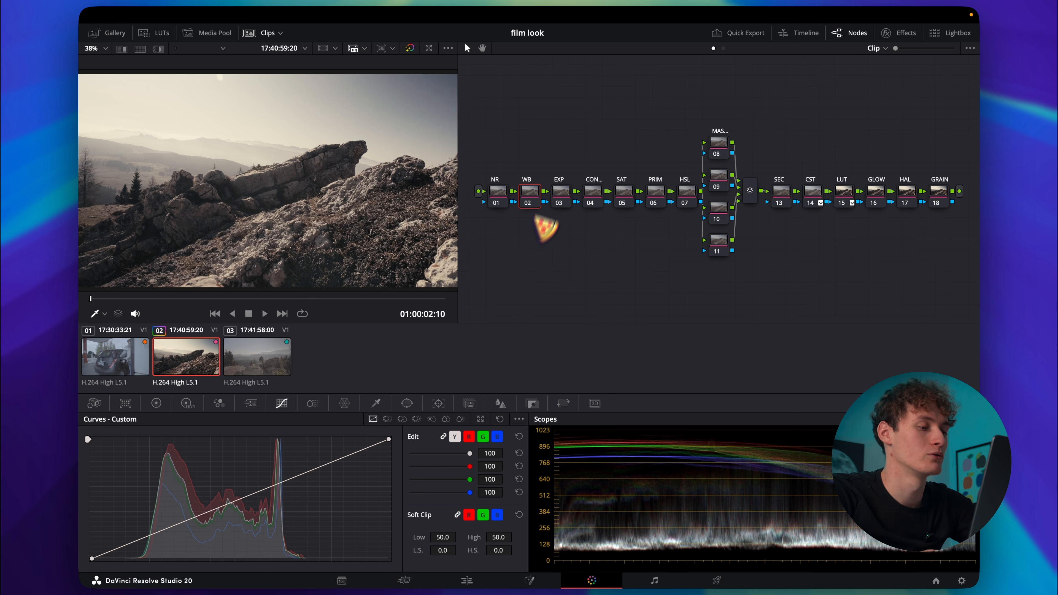
pyautogui.click(157, 403)
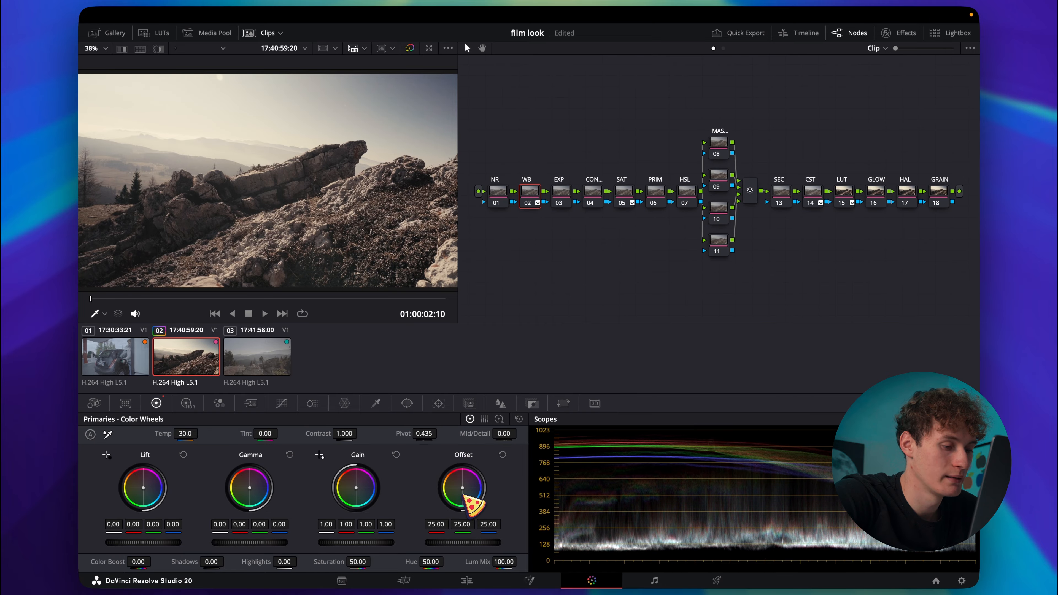
pyautogui.moveTo(463, 494); pyautogui.dragTo(460, 495)
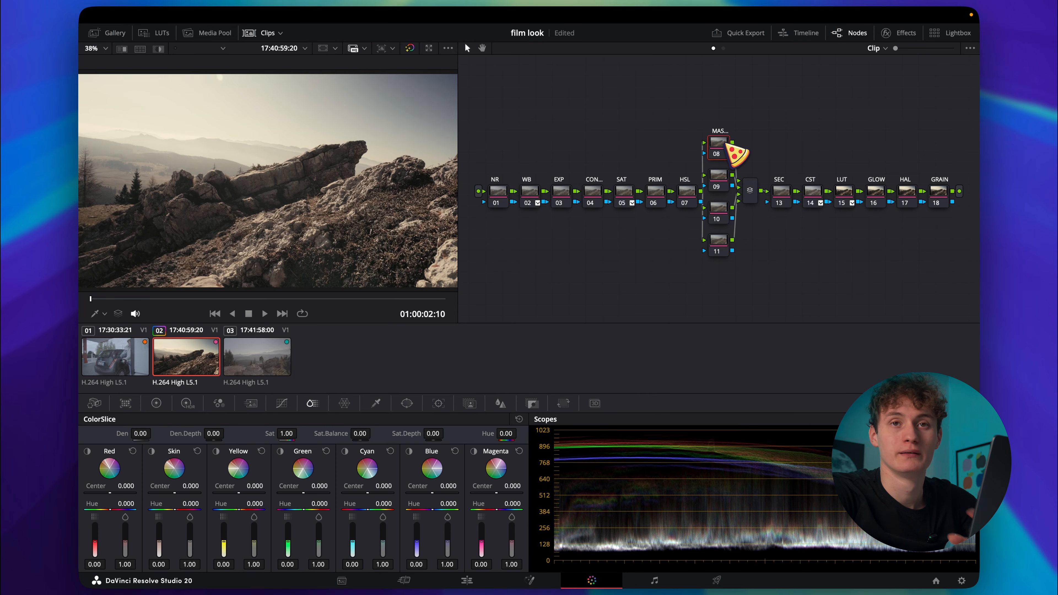
# - On mask node 08, darken the sky with a slightly tilted gradient window of softness 12.75 and compare the node on and off
pyautogui.click(283, 404)
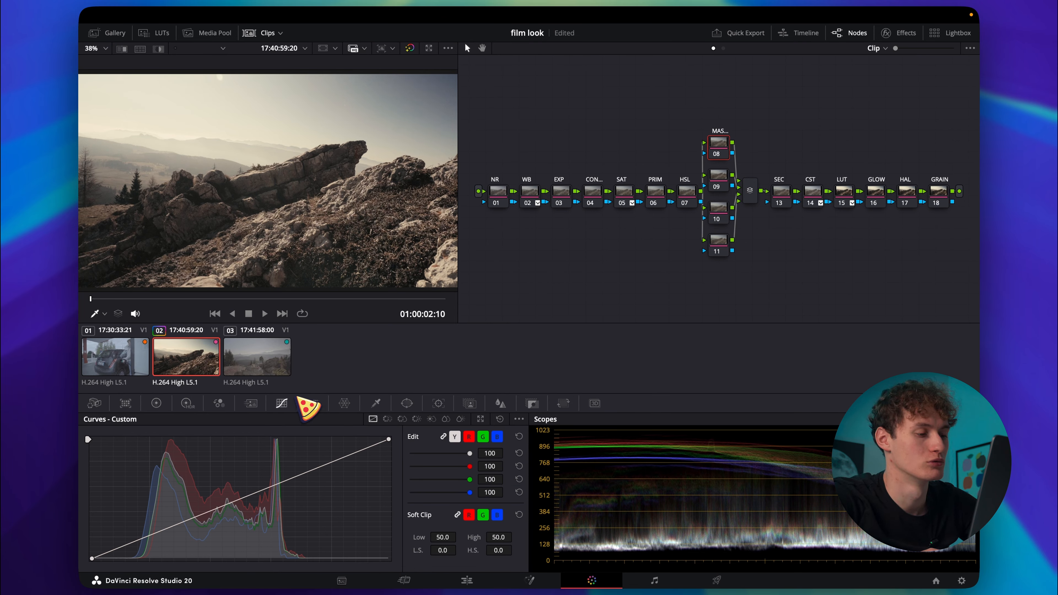
pyautogui.click(407, 403)
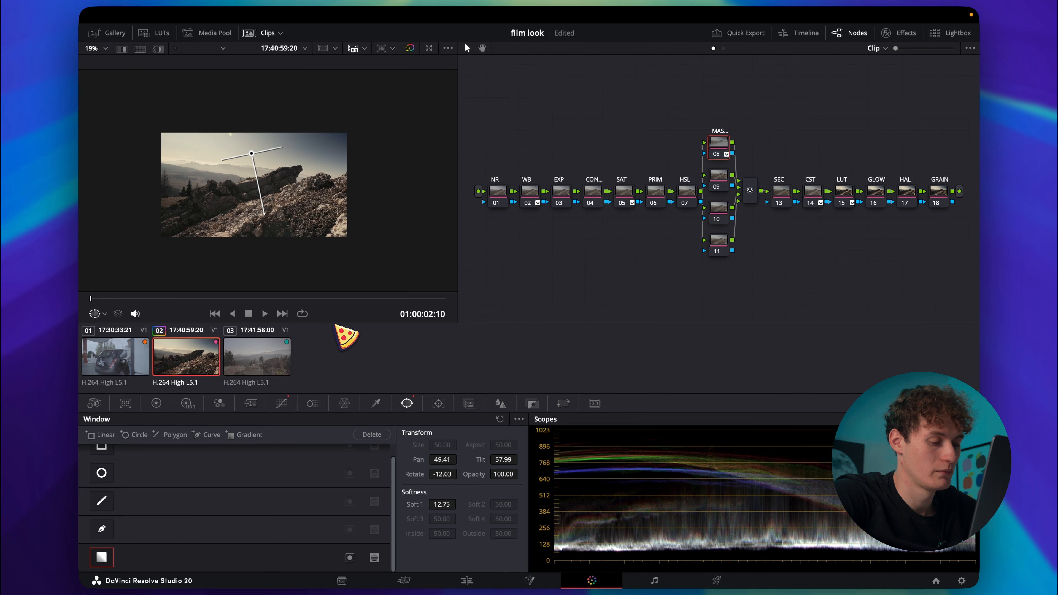
pyautogui.hotkey('shift', 'z')
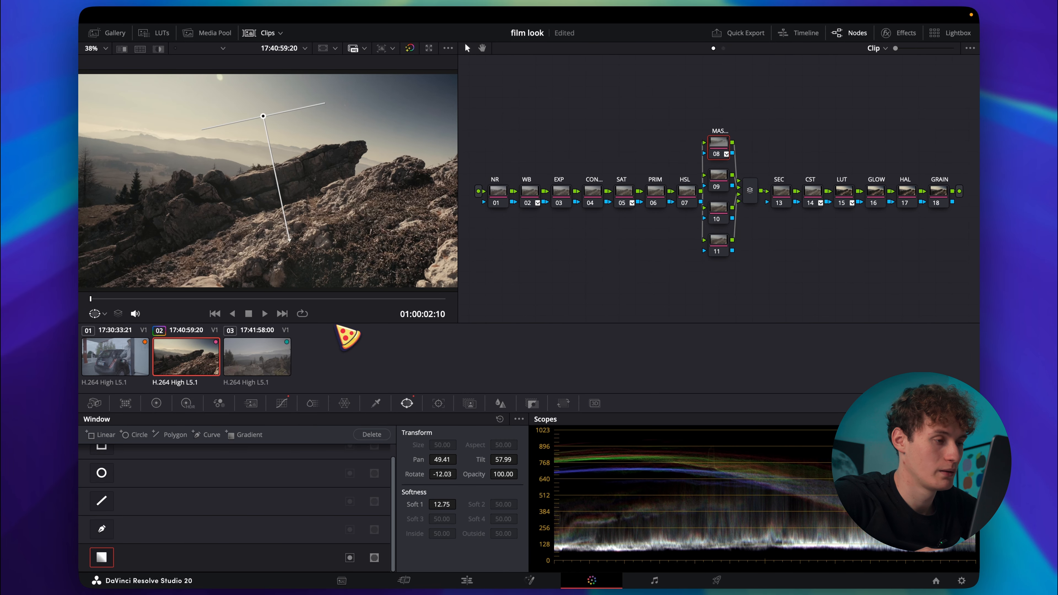
pyautogui.press('super+d')
pyautogui.press('super+d')
pyautogui.press('super+d')
pyautogui.press('super+d')
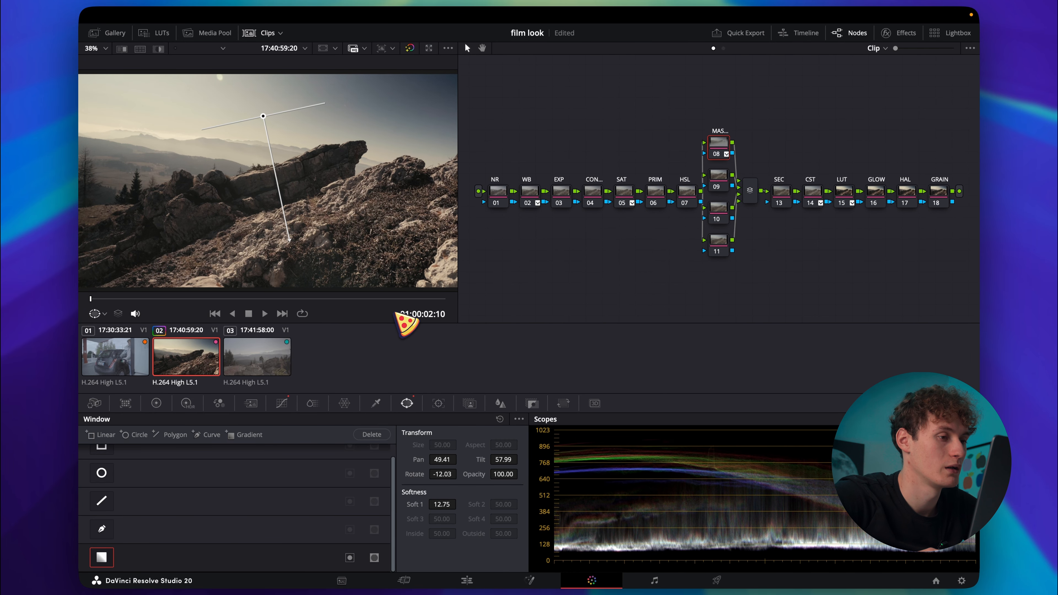
# - On mask node 09, add a gradient window and angle it over the rocky foreground in the lower-right part of the picture
pyautogui.click(717, 180)
pyautogui.click(106, 563)
pyautogui.moveTo(292, 211); pyautogui.dragTo(384, 272)
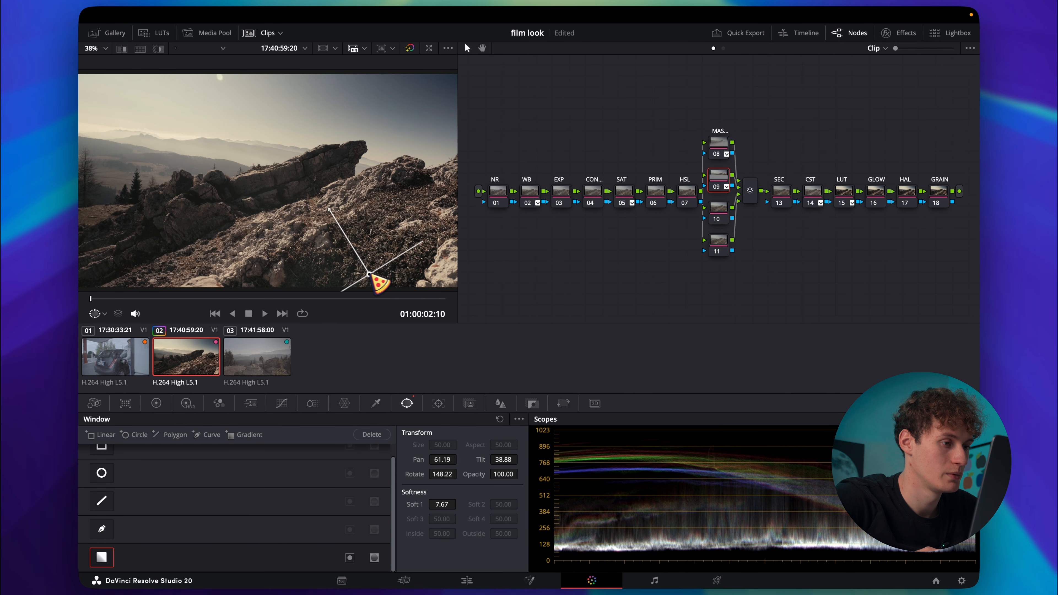
pyautogui.moveTo(338, 207); pyautogui.dragTo(321, 151)
pyautogui.hotkey('shift', "'")
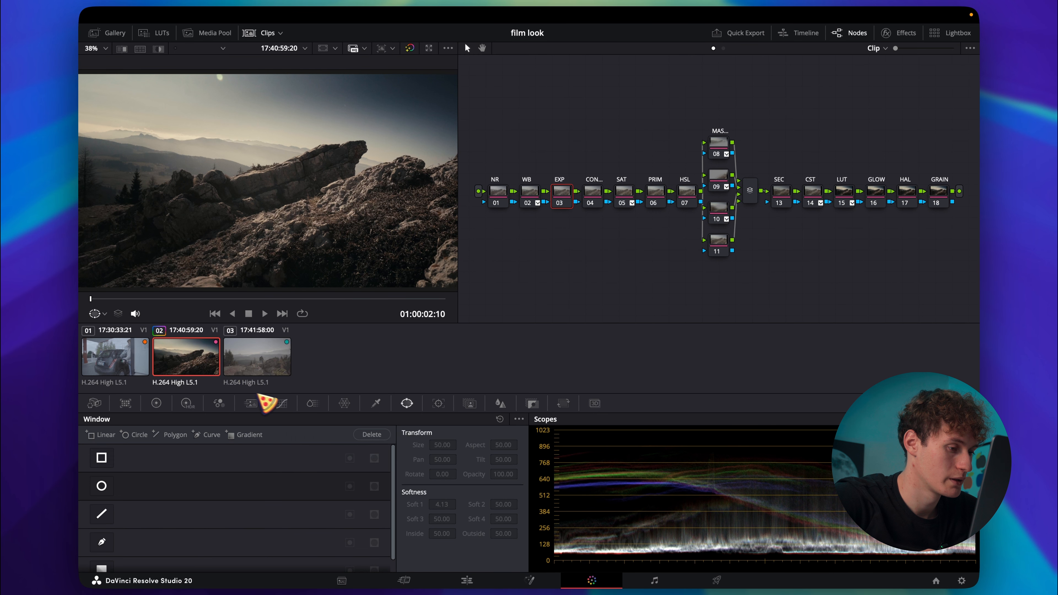
# - Raise the midtones slightly on the EXP node's custom curve to brighten the picture
pyautogui.click(276, 401)
pyautogui.moveTo(242, 500); pyautogui.dragTo(238, 494)
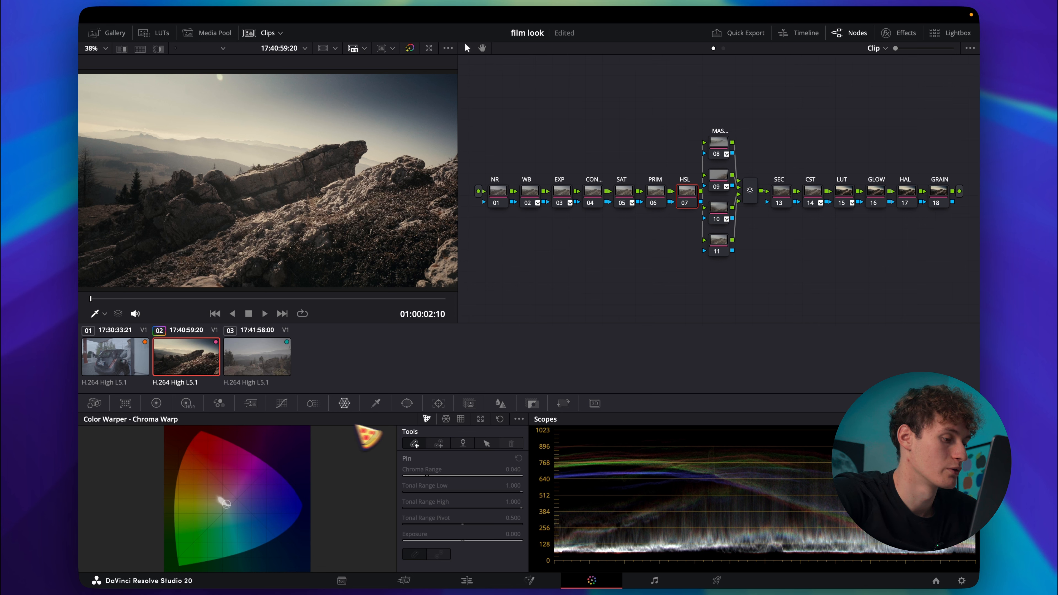
# - On the HSL node, pin the sky's color with the Chroma Warp tool and shift it to a warmer tone
pyautogui.click(439, 445)
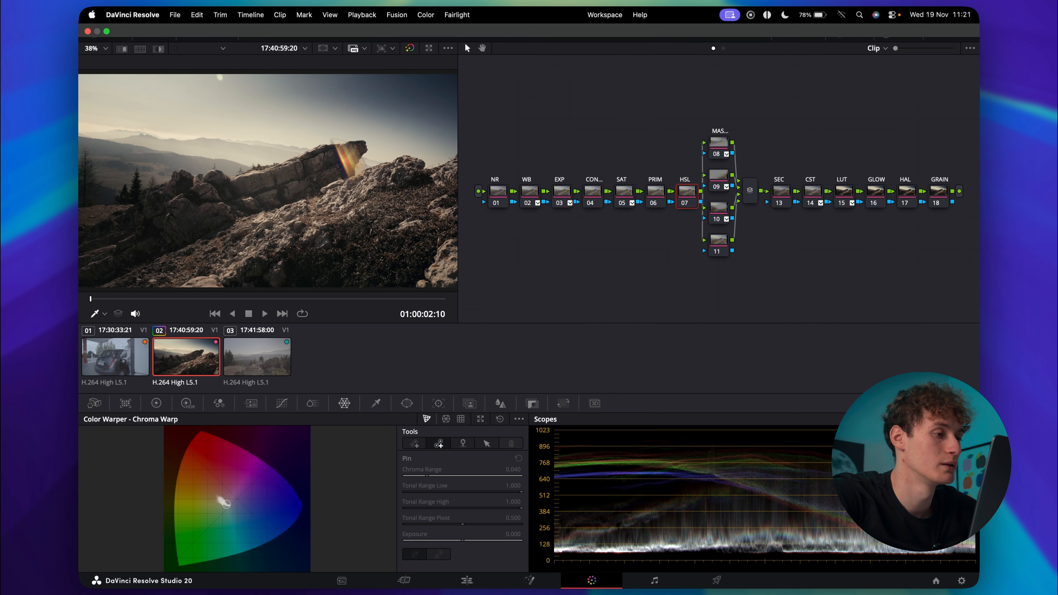
pyautogui.click(245, 109)
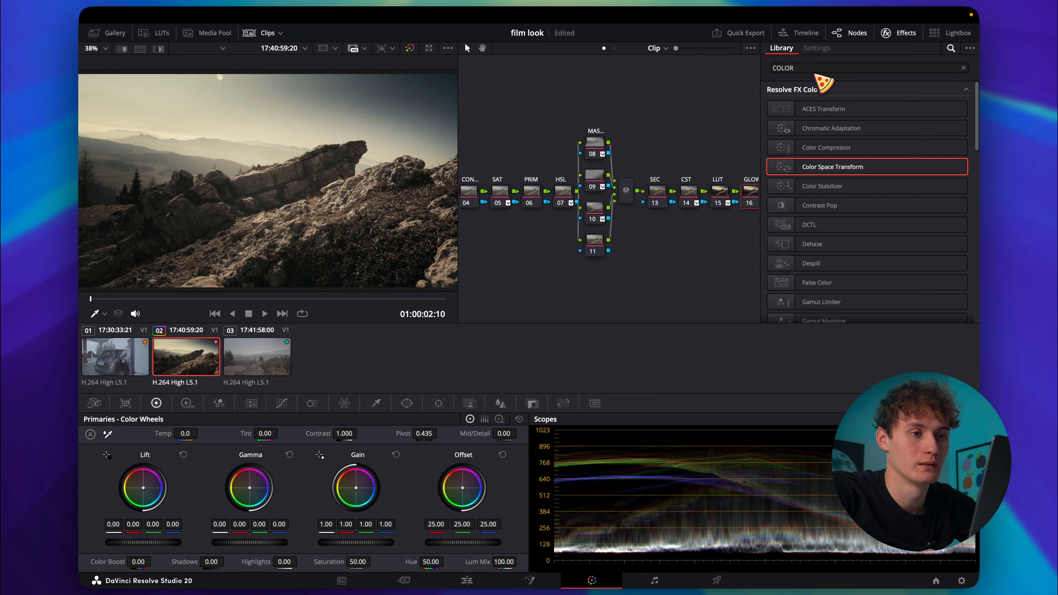
# - Search the effects library for glow, apply Glow to the GLOW node and set its shine threshold to 0.729
pyautogui.click(813, 71)
pyautogui.press('super+a')
pyautogui.write('glow')
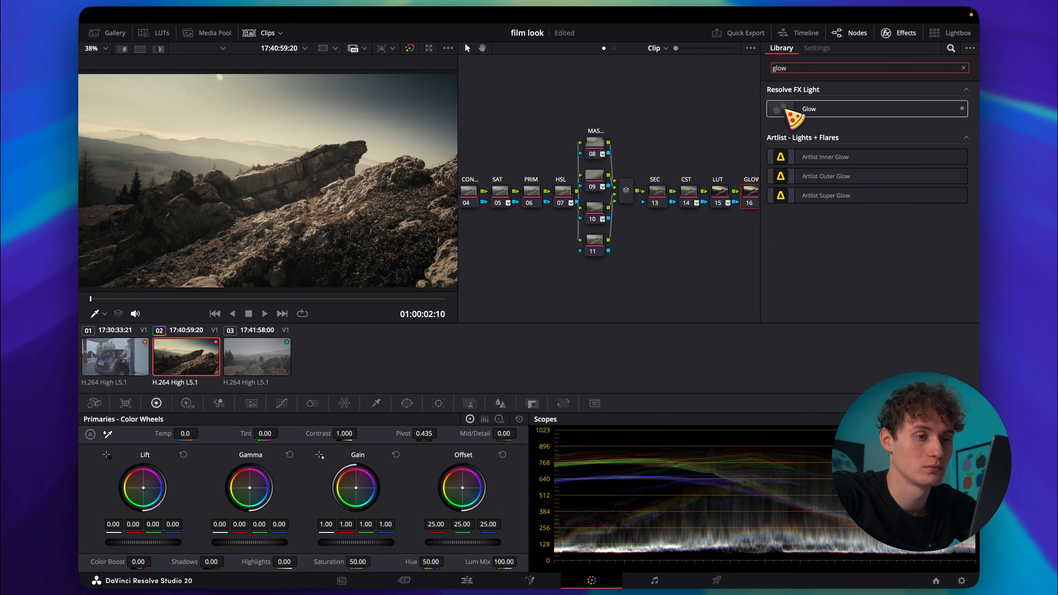
pyautogui.moveTo(791, 107); pyautogui.dragTo(754, 193)
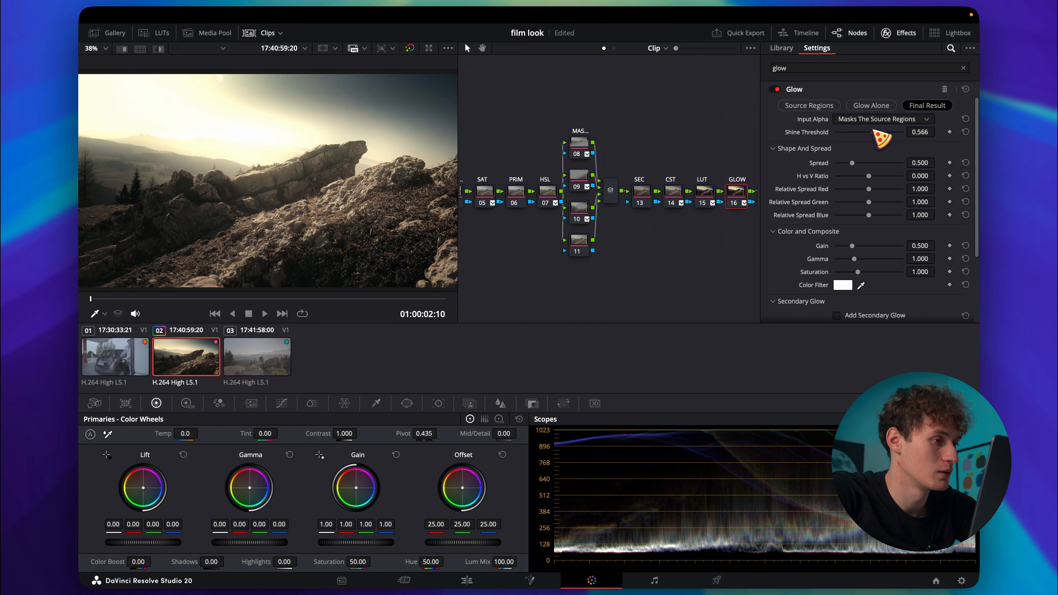
pyautogui.moveTo(886, 132); pyautogui.dragTo(884, 133)
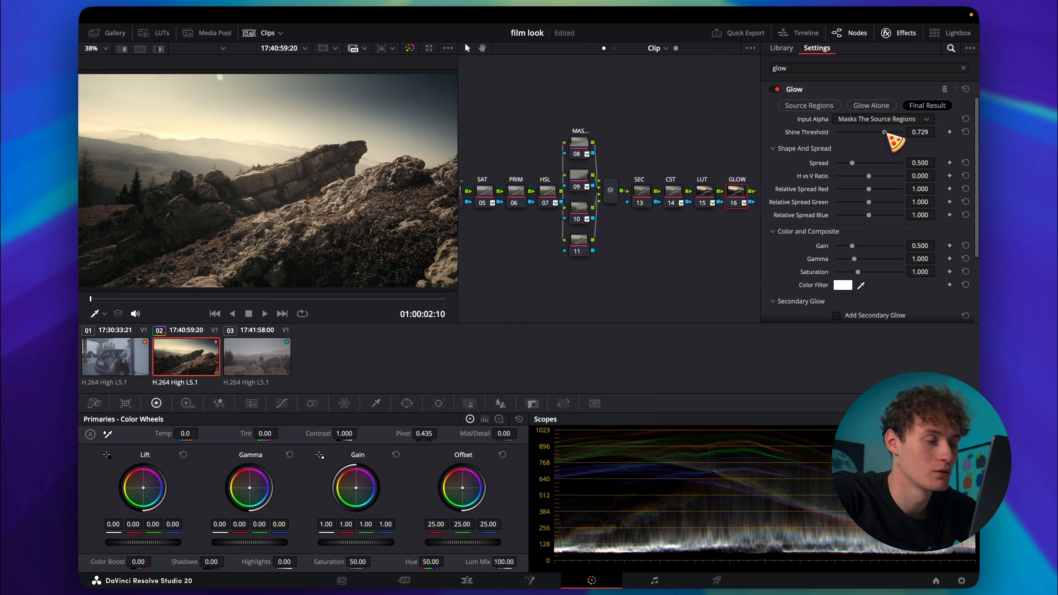
# - Find the Halation effect, apply it to the HAL node and set its threshold to 0.543, checking the rocks up close
pyautogui.hscroll(2, 621, 114)
pyautogui.click(741, 192)
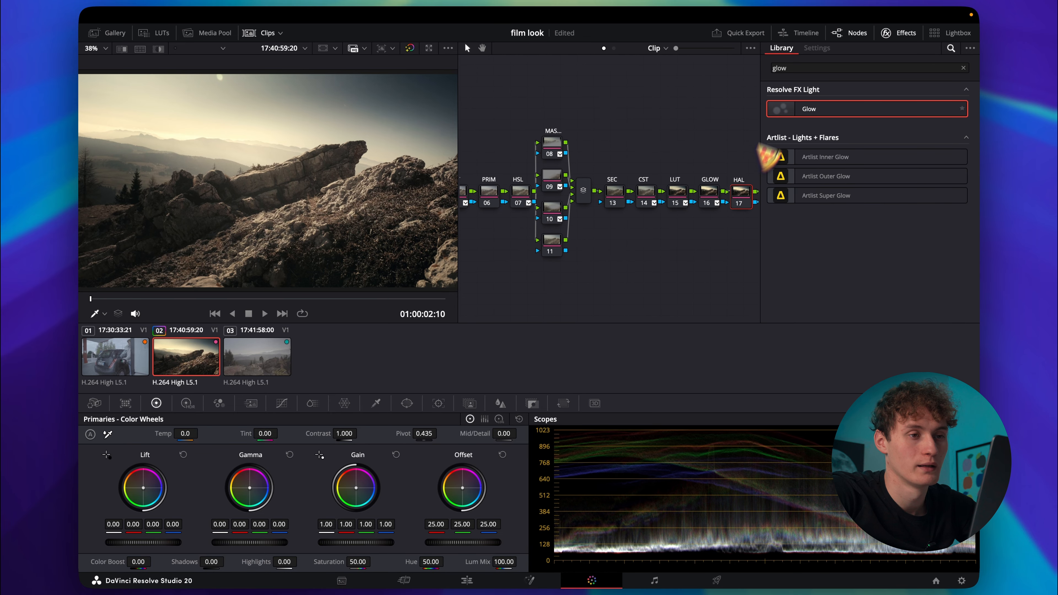
pyautogui.doubleClick(781, 68)
pyautogui.write('hala')
pyautogui.doubleClick(813, 109)
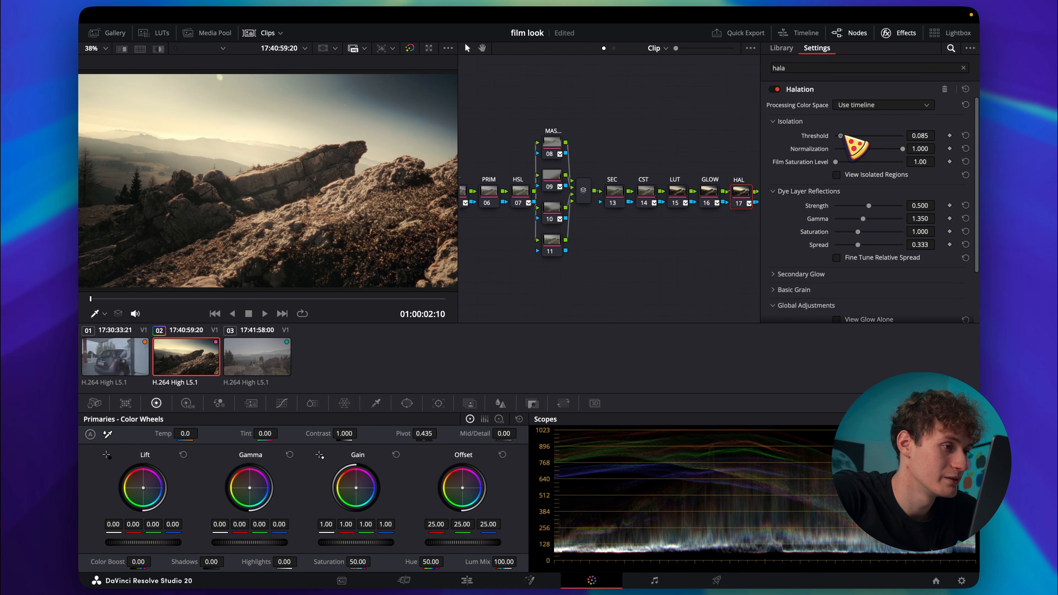
pyautogui.scroll(2, 437, 246)
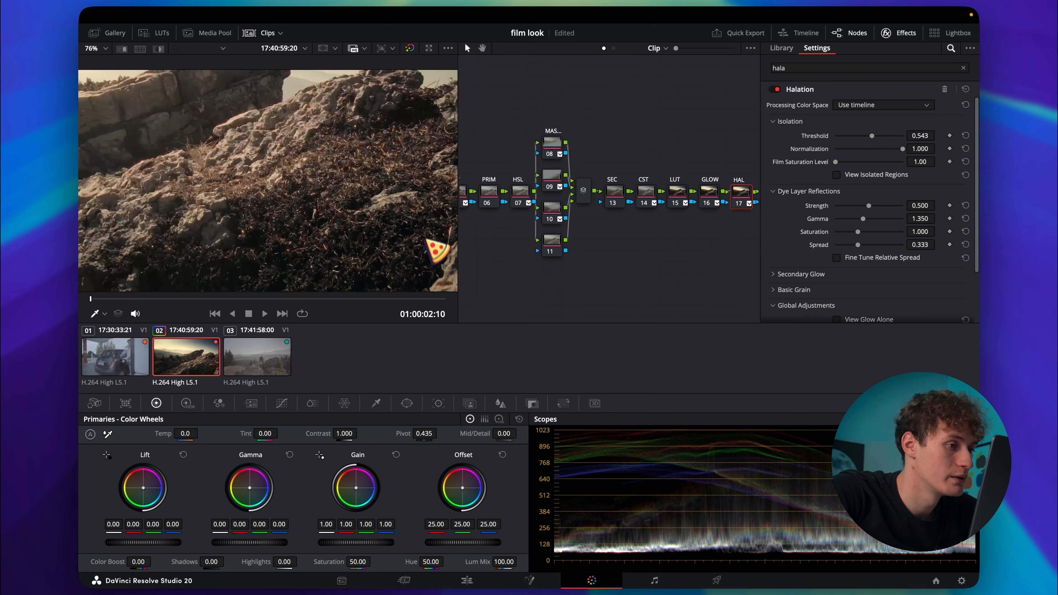